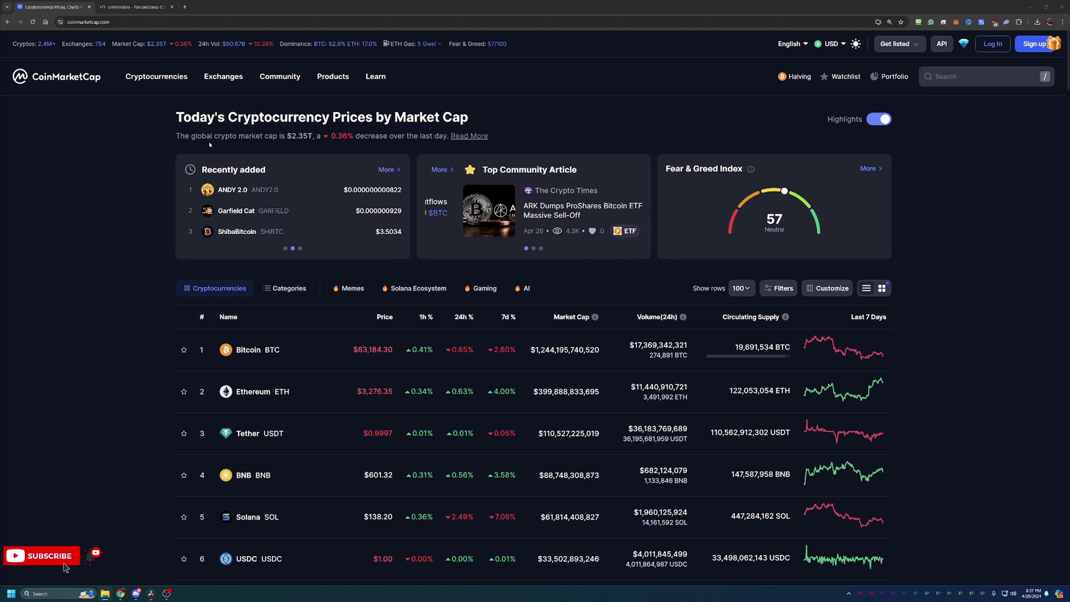
# - Open the PancakeSwap (CAKE) page on CoinMarketCap from the recent searches
pyautogui.scroll(-3, 86, 178)
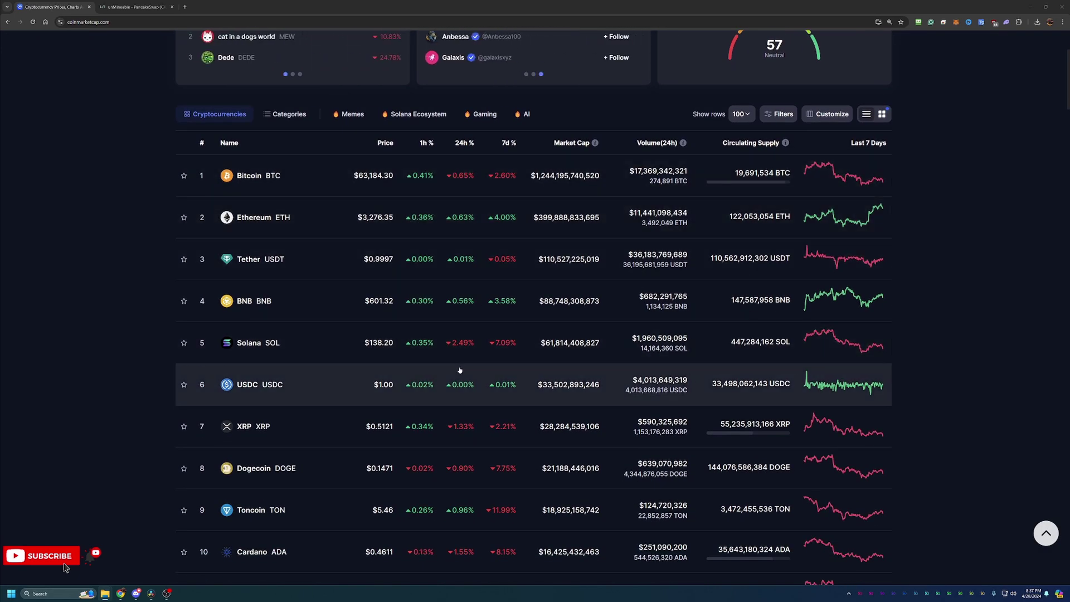
pyautogui.scroll(-1, 557, 356)
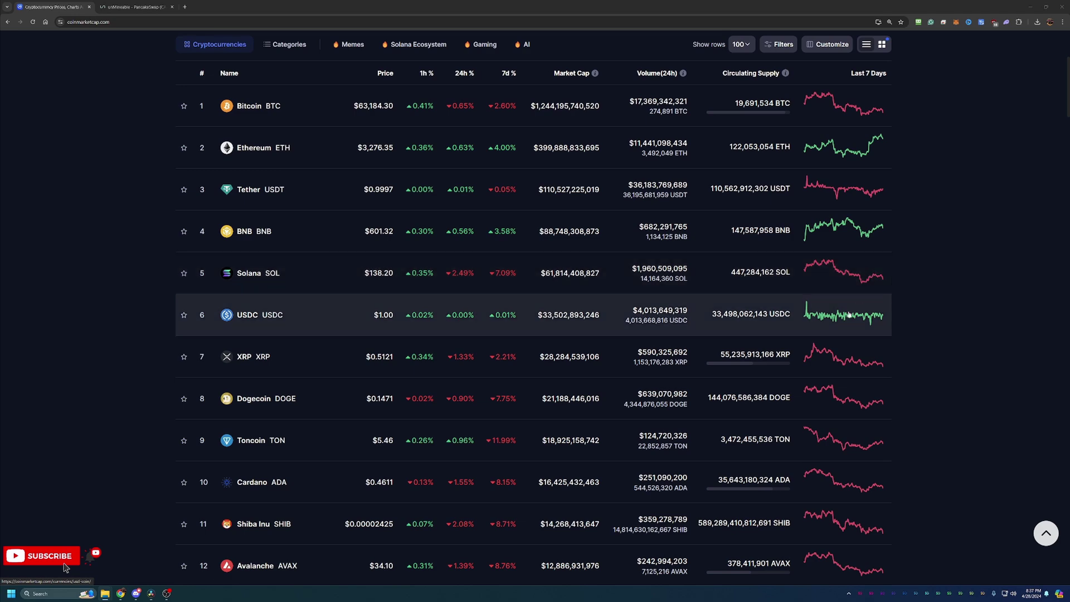
pyautogui.scroll(-1, 847, 310)
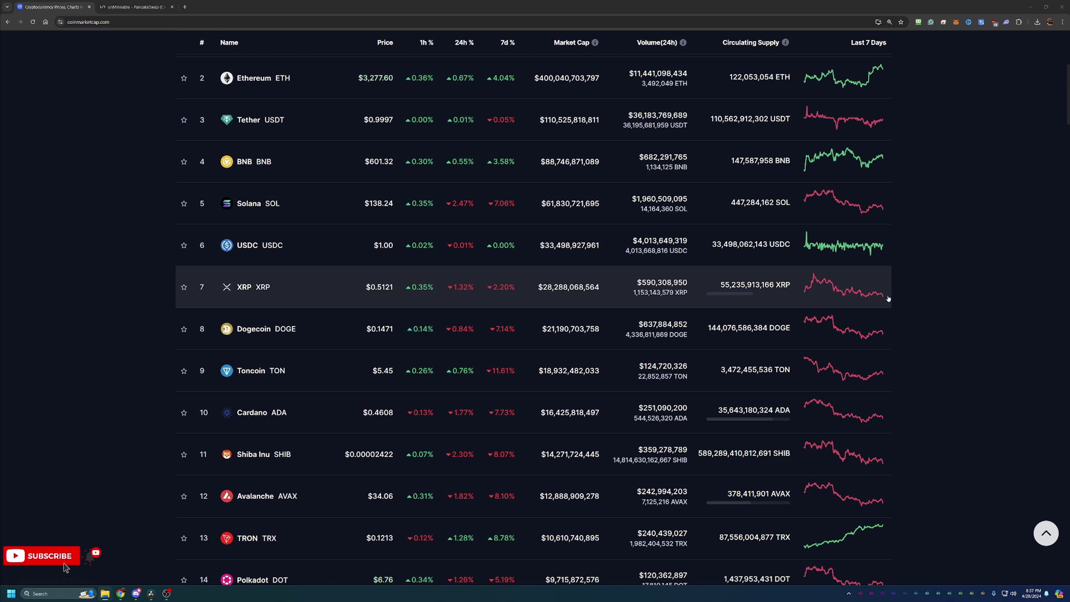
pyautogui.scroll(6, 916, 307)
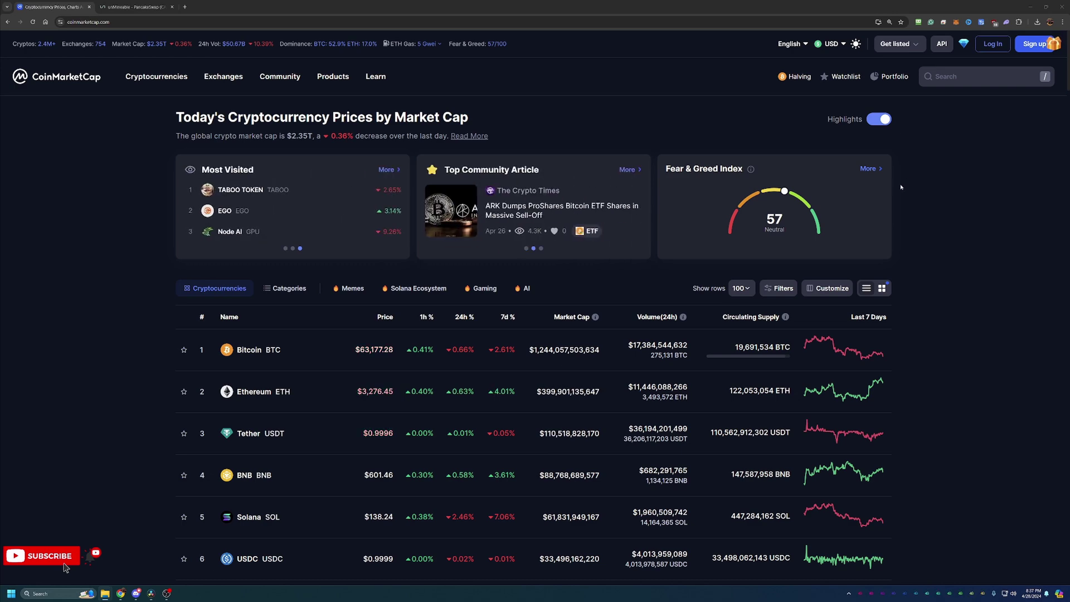
pyautogui.click(987, 81)
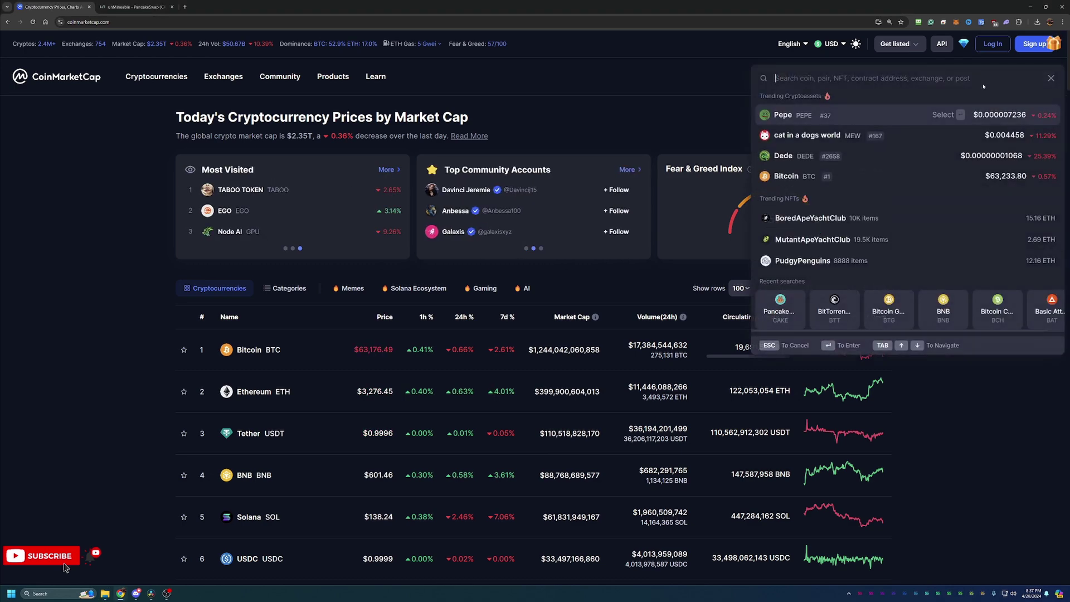
pyautogui.click(777, 312)
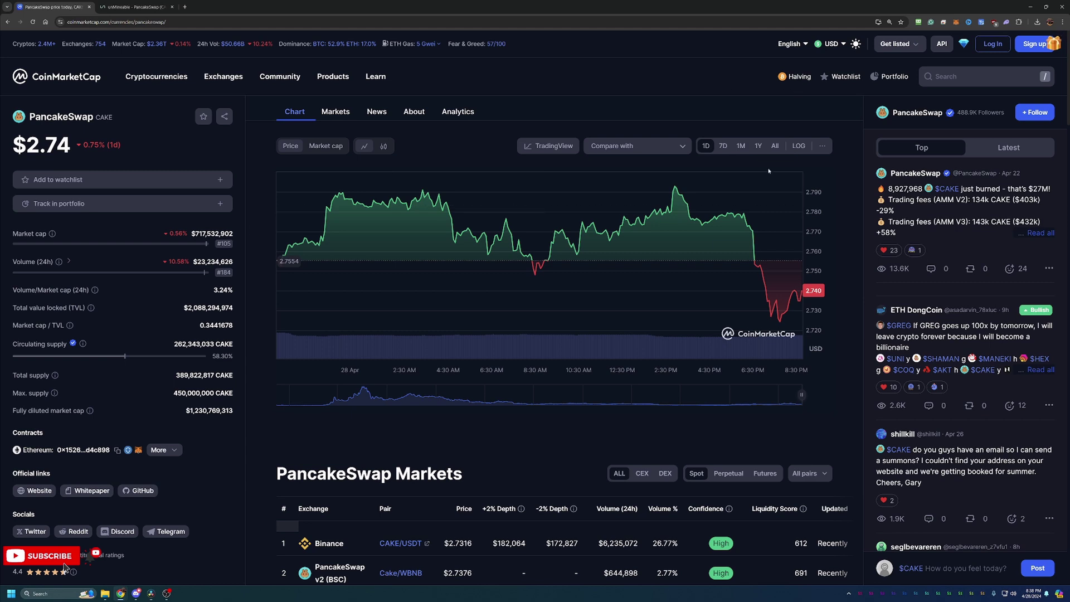
# - Show CAKE's all-time price chart, with its 2021 peak and $2.74 current price
pyautogui.click(775, 146)
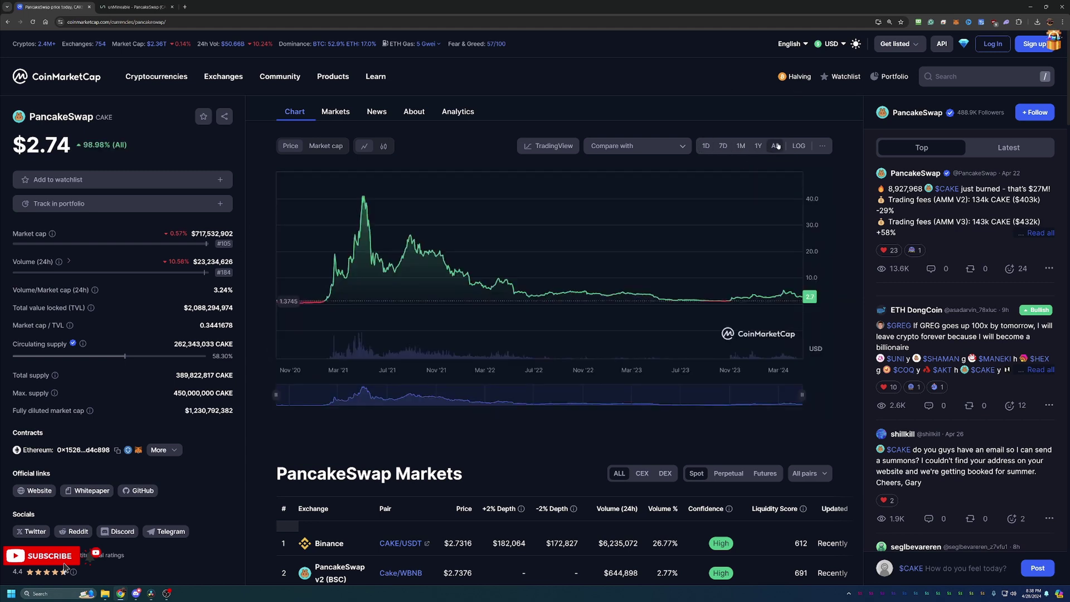
pyautogui.moveTo(363, 199)
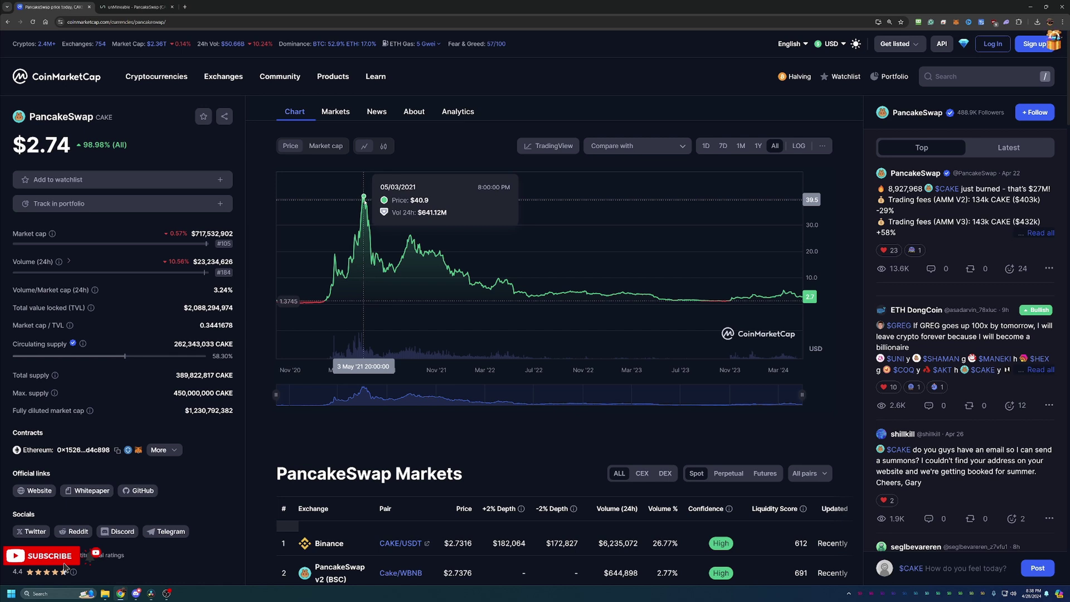
pyautogui.scroll(1, 364, 262)
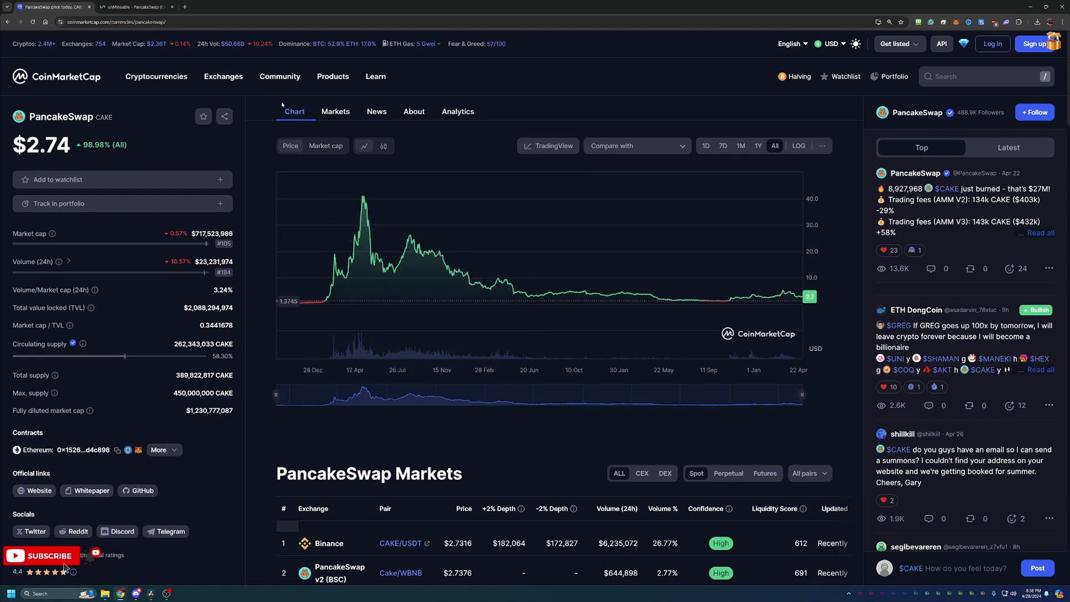
# - On the unMineable CAKE page, bring the kp.unmineable.com Kawpow server details and Get started guides into view
pyautogui.click(149, 3)
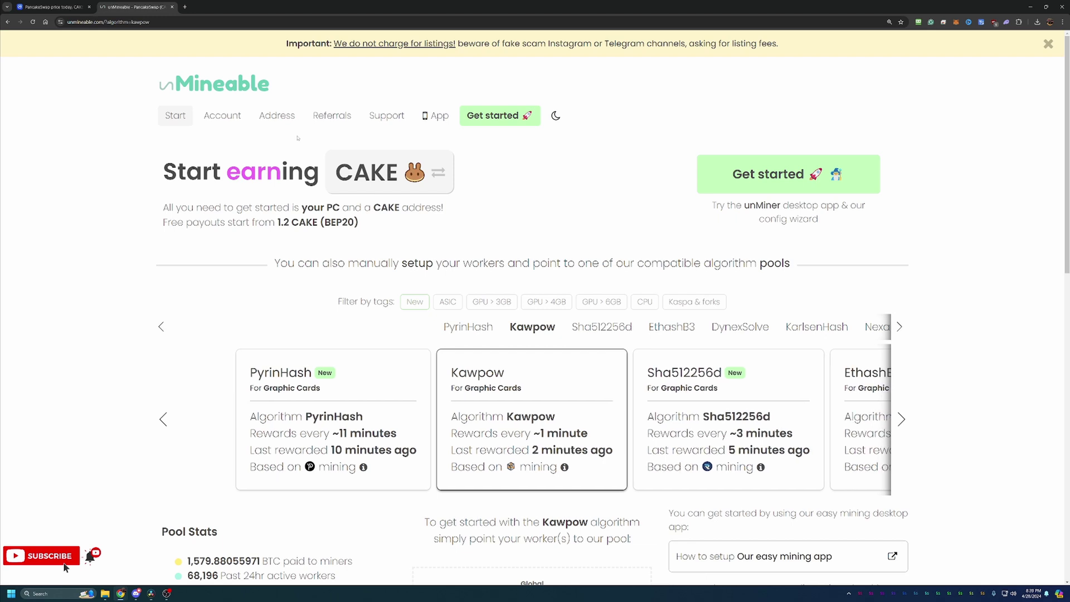
pyautogui.scroll(-1, 465, 237)
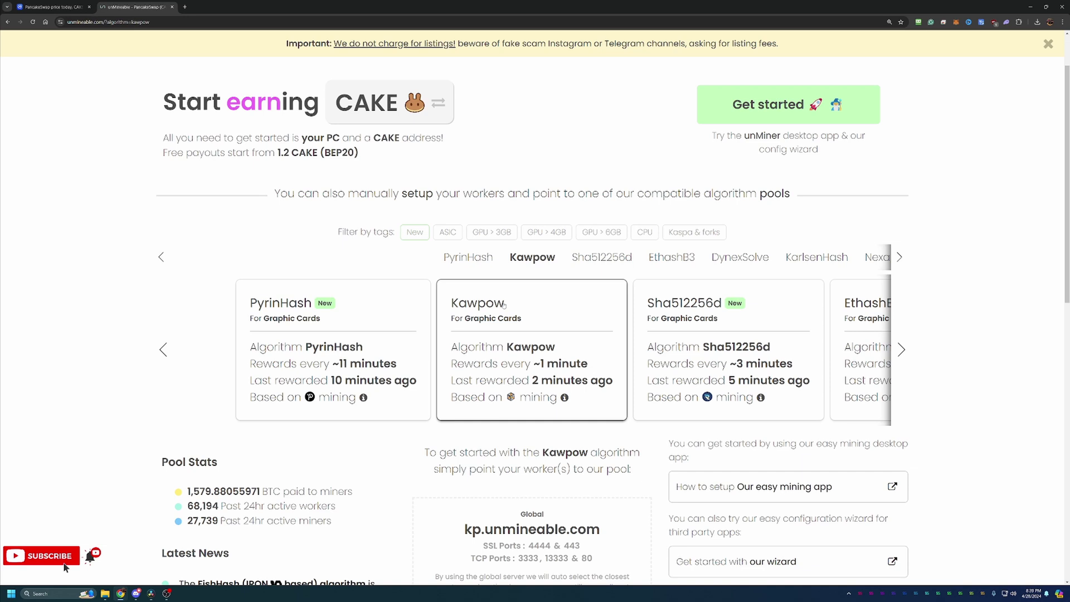
pyautogui.scroll(-2, 498, 444)
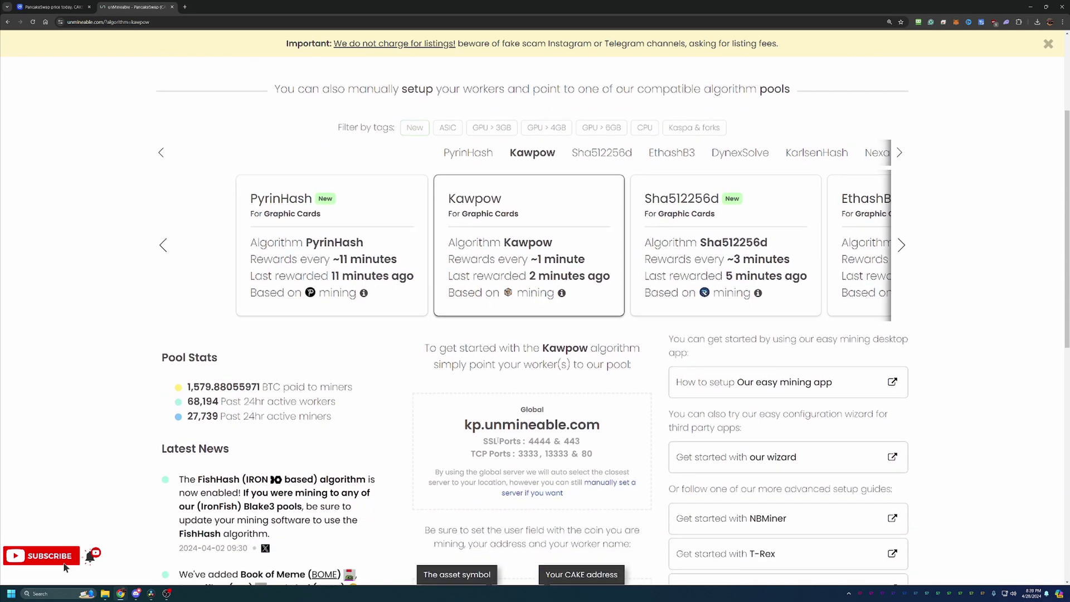
pyautogui.scroll(-1, 646, 457)
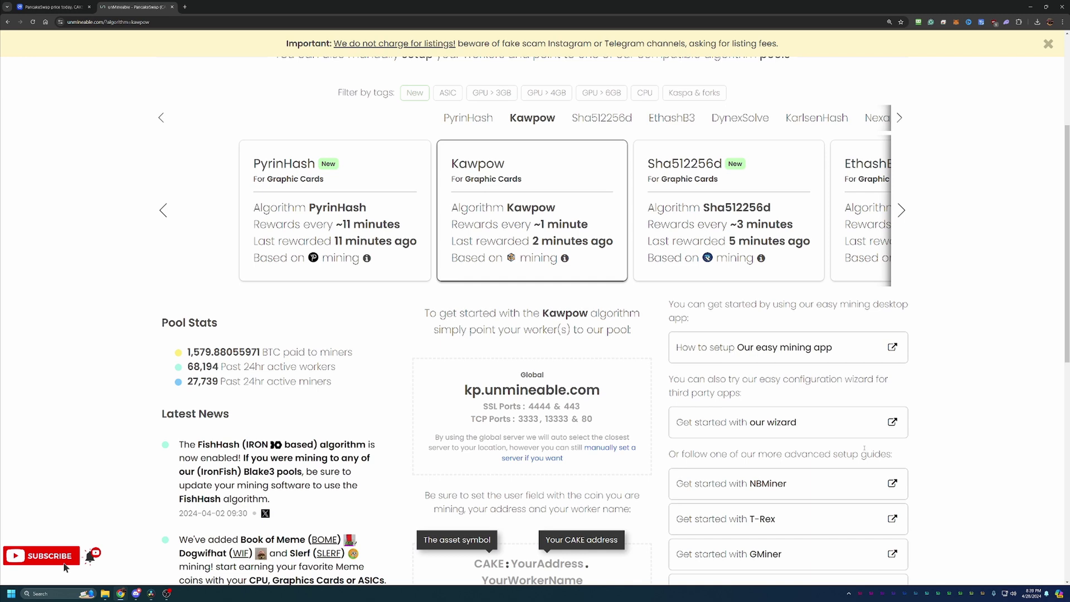
# - Launch the unMineable configuration wizard in Basic mode
pyautogui.click(813, 427)
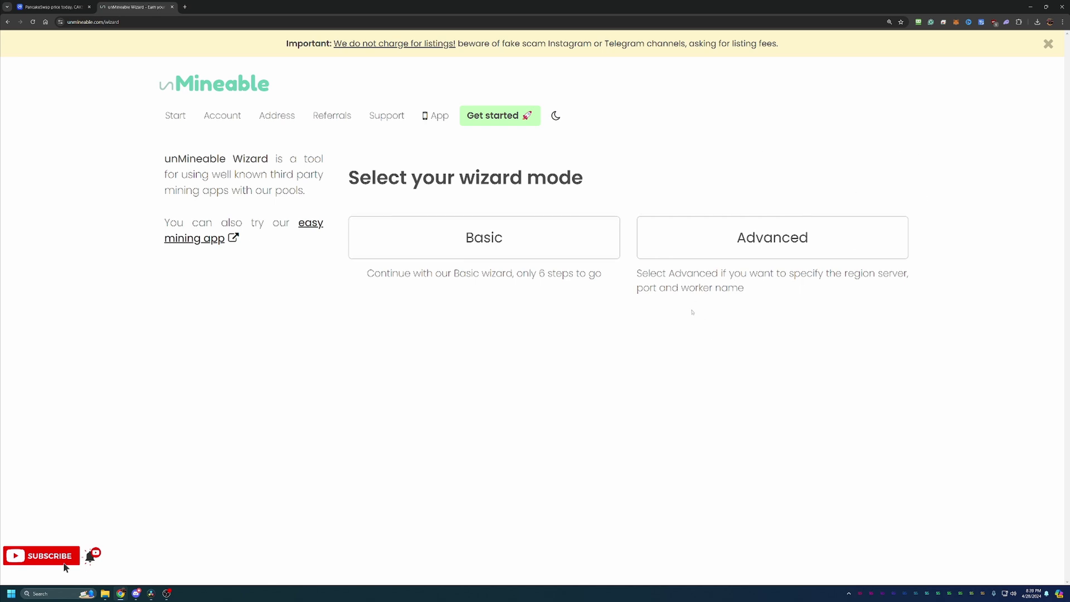
pyautogui.click(509, 247)
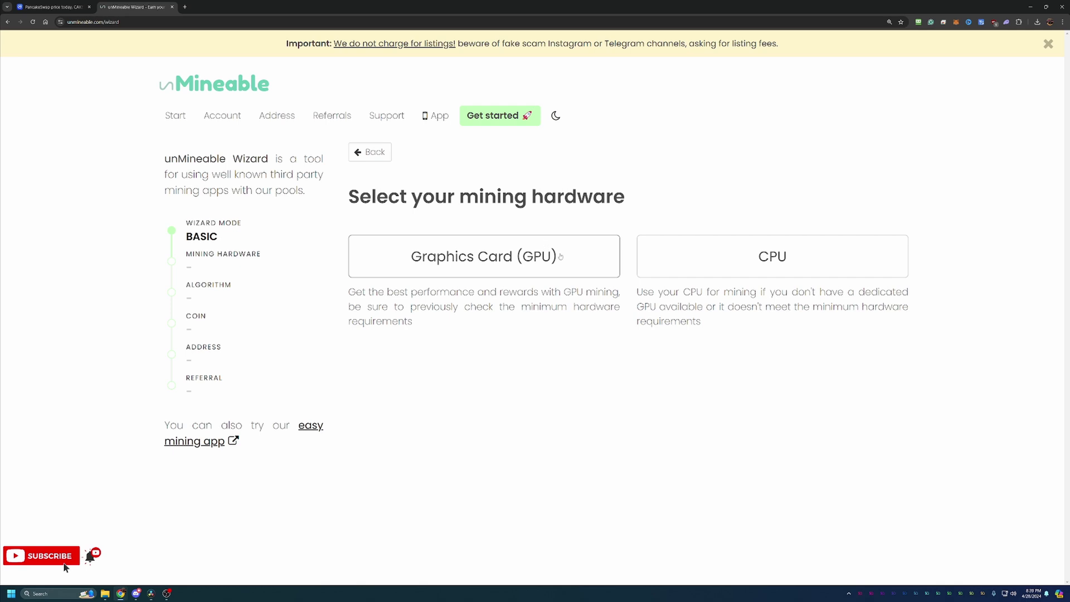
# - Choose Graphics Card (GPU) as the hardware and Kawpow as the algorithm
pyautogui.click(558, 252)
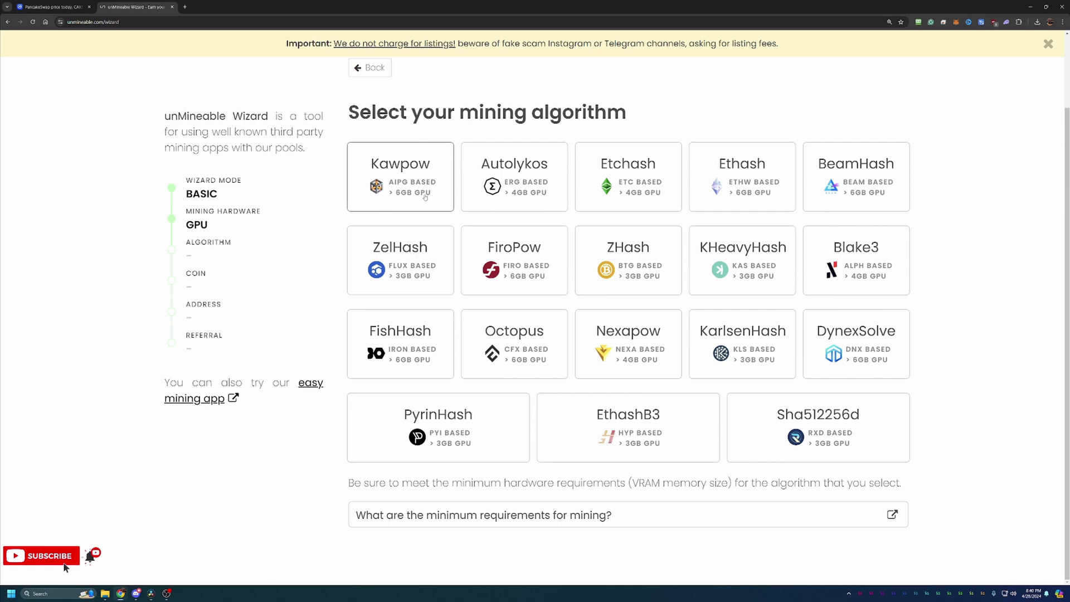
pyautogui.click(424, 196)
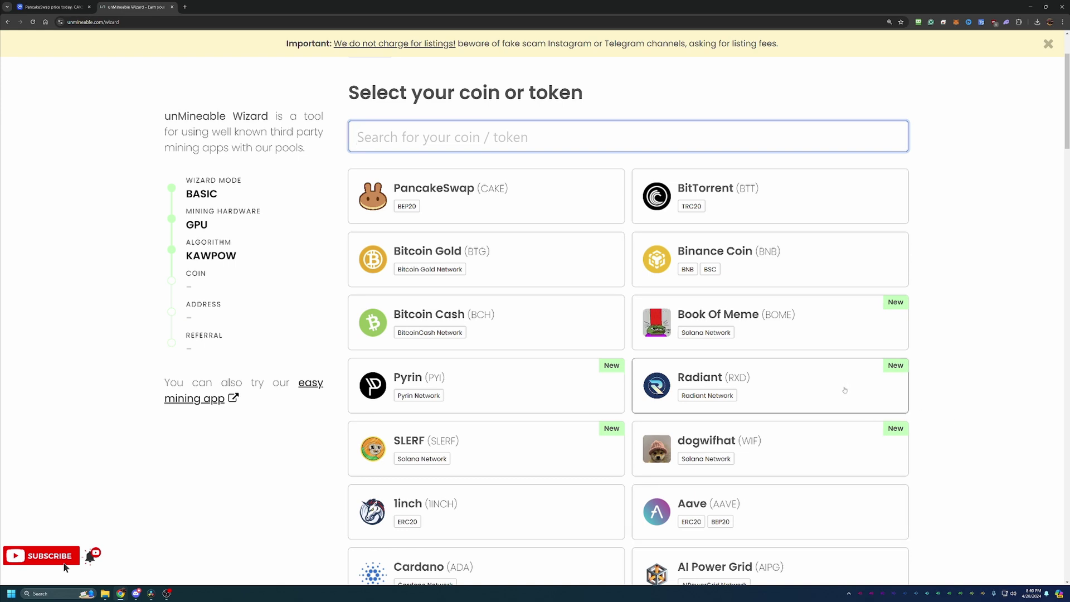
# - Select PancakeSwap (CAKE) and paste the wallet address, correcting its final character
pyautogui.click(576, 205)
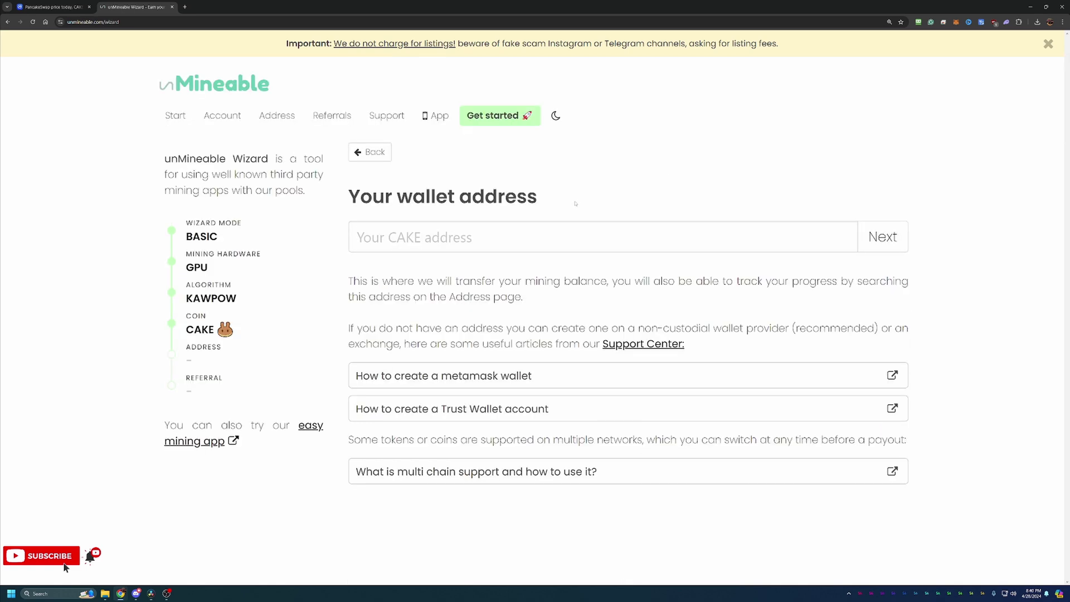
pyautogui.click(560, 235)
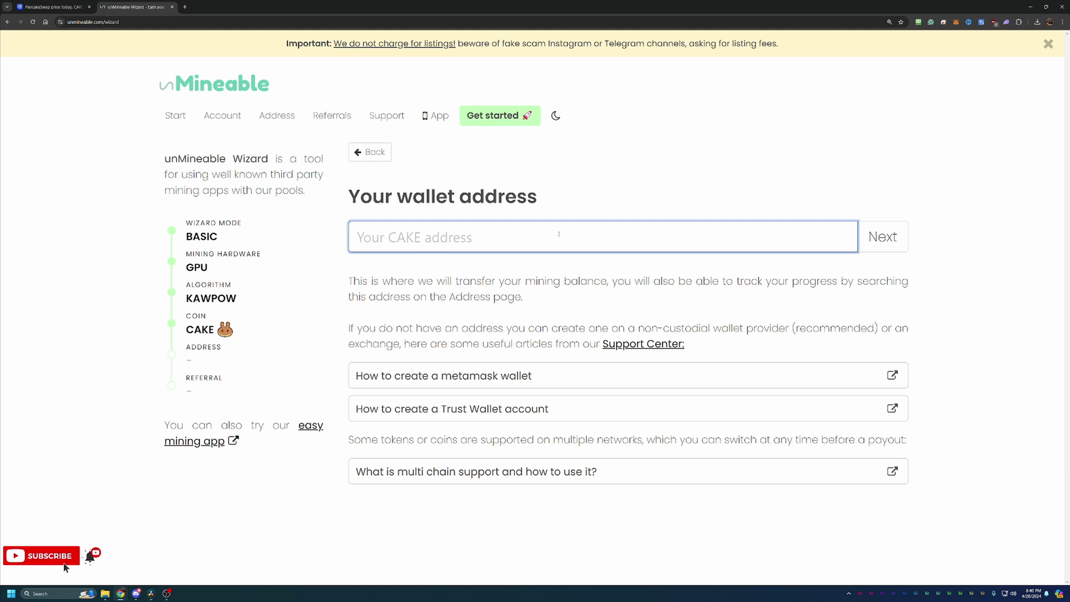
pyautogui.write('0xAfB2Da14056725E3BA3a30dD846B6BBbd7886c56')
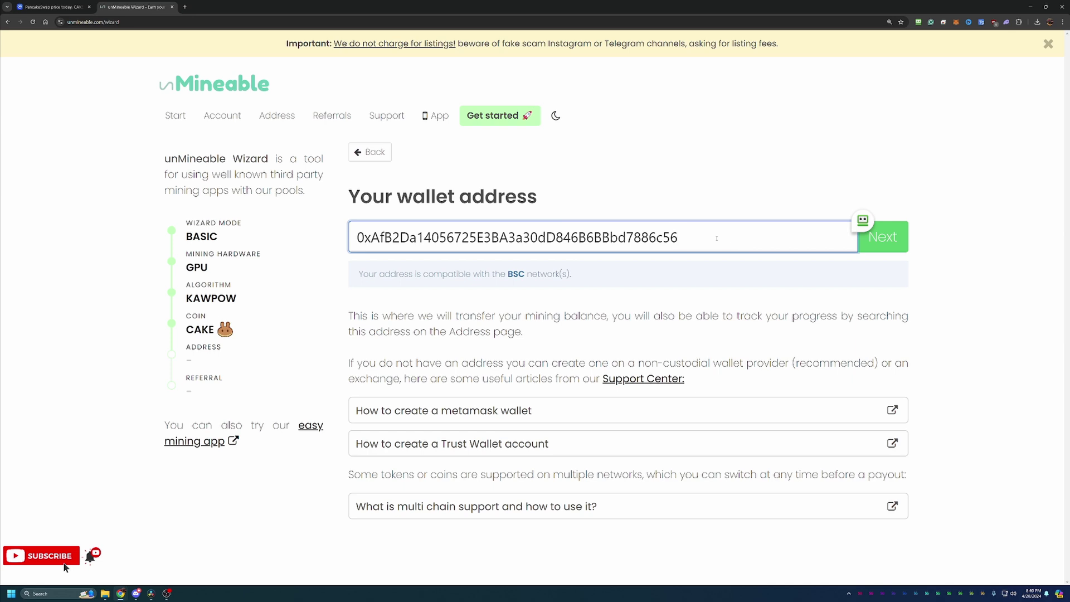
pyautogui.press('BackSpace')
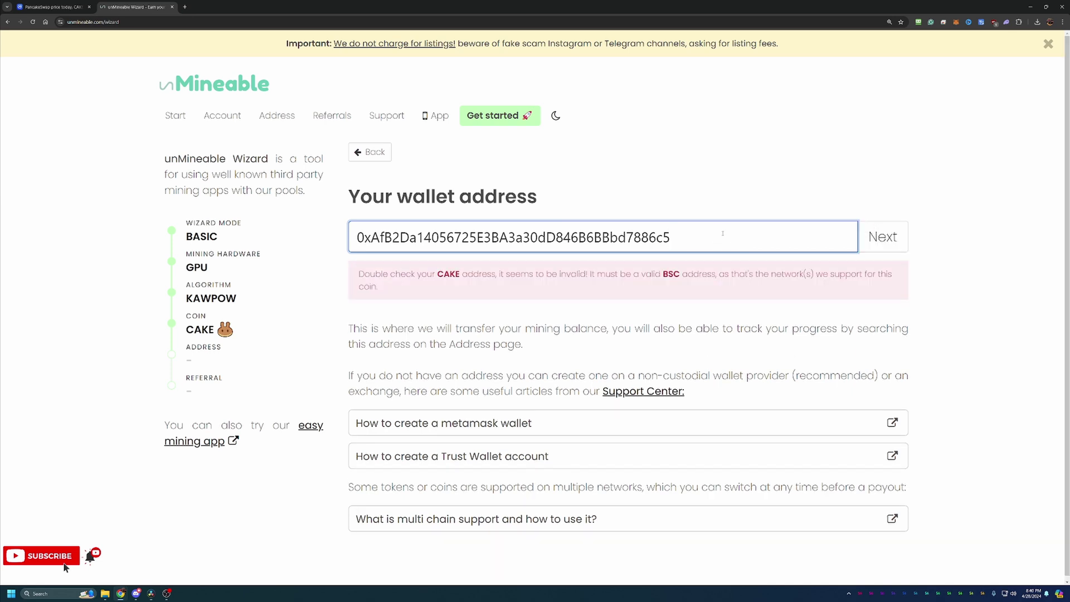
pyautogui.write('5')
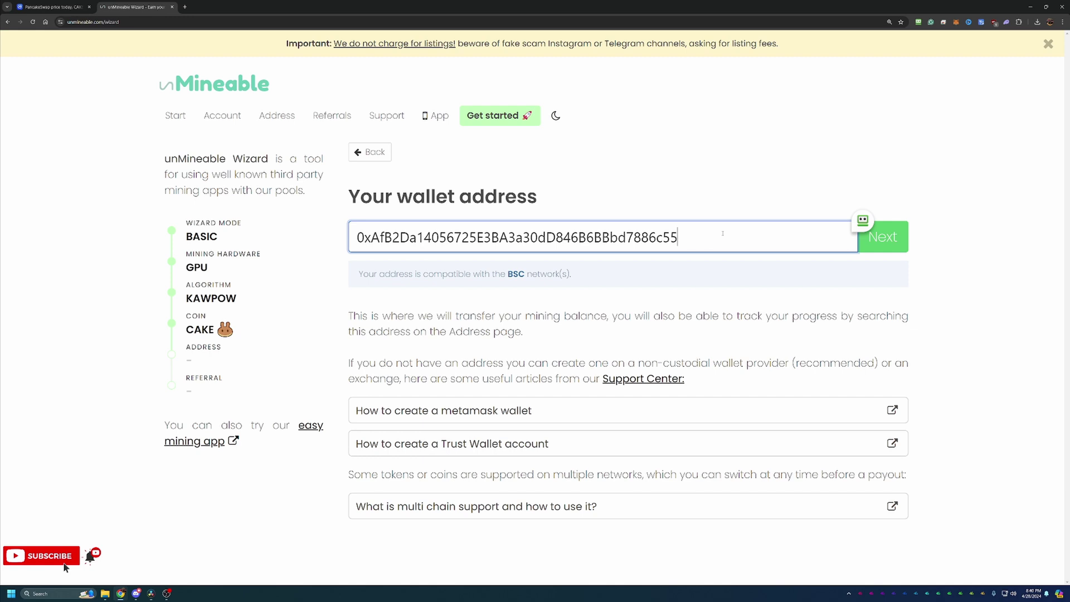
pyautogui.press('BackSpace')
pyautogui.write('6')
pyautogui.click(892, 243)
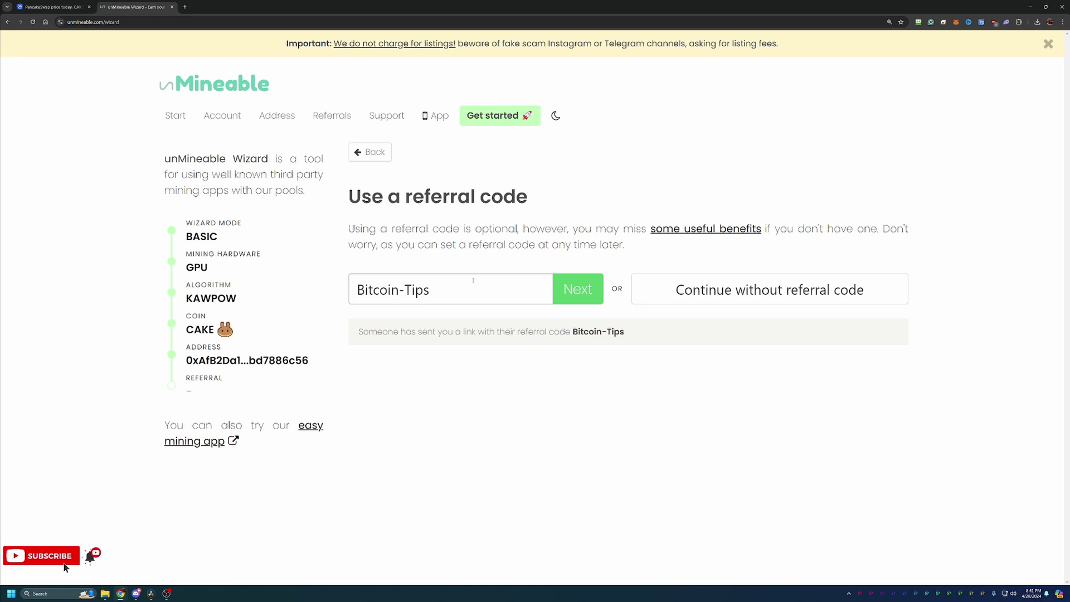
pyautogui.click(574, 298)
pyautogui.scroll(-2, 580, 316)
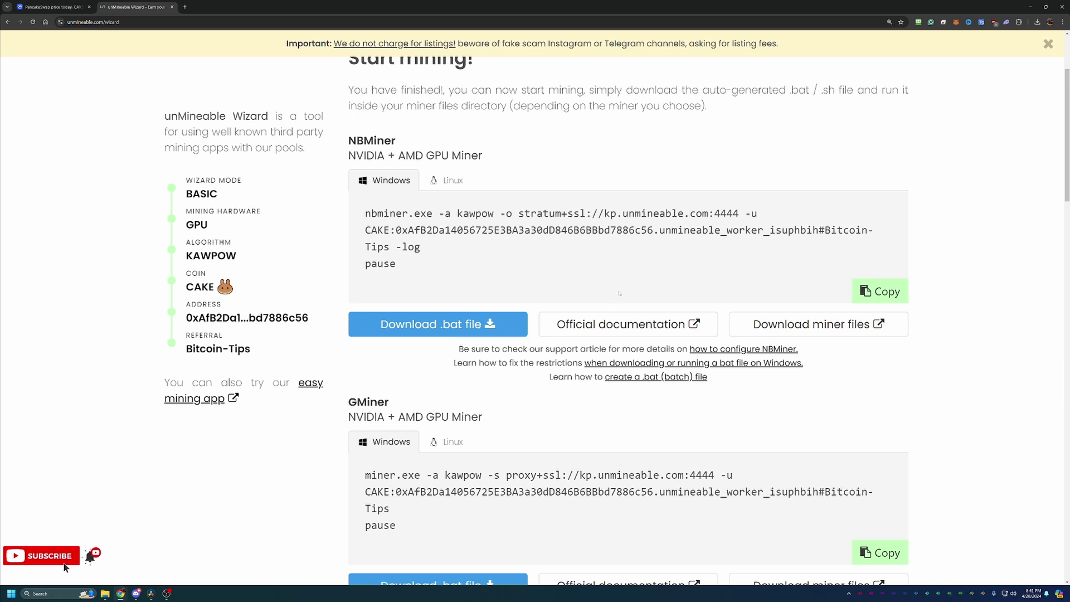
# - Compare miner GPU support: GMiner NVIDIA + AMD, Team Red Miner AMD-only, T-Rex NVIDIA-only
pyautogui.scroll(-2, 611, 304)
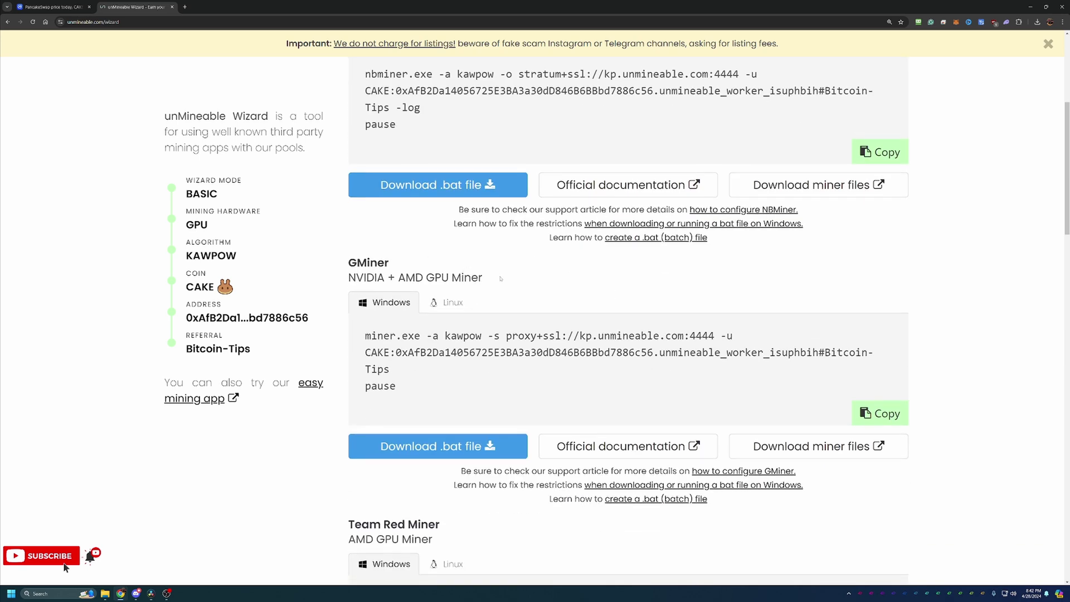
pyautogui.moveTo(492, 279); pyautogui.dragTo(348, 278)
pyautogui.click(416, 270)
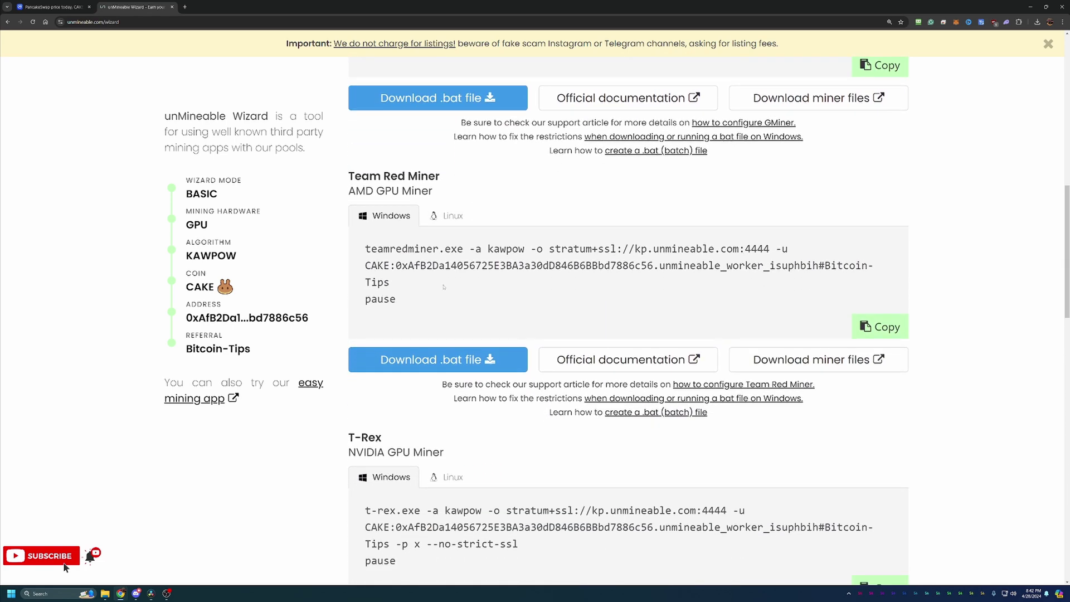
pyautogui.moveTo(433, 191); pyautogui.dragTo(355, 191)
pyautogui.moveTo(454, 443); pyautogui.dragTo(358, 437)
pyautogui.click(398, 401)
pyautogui.scroll(5, 404, 398)
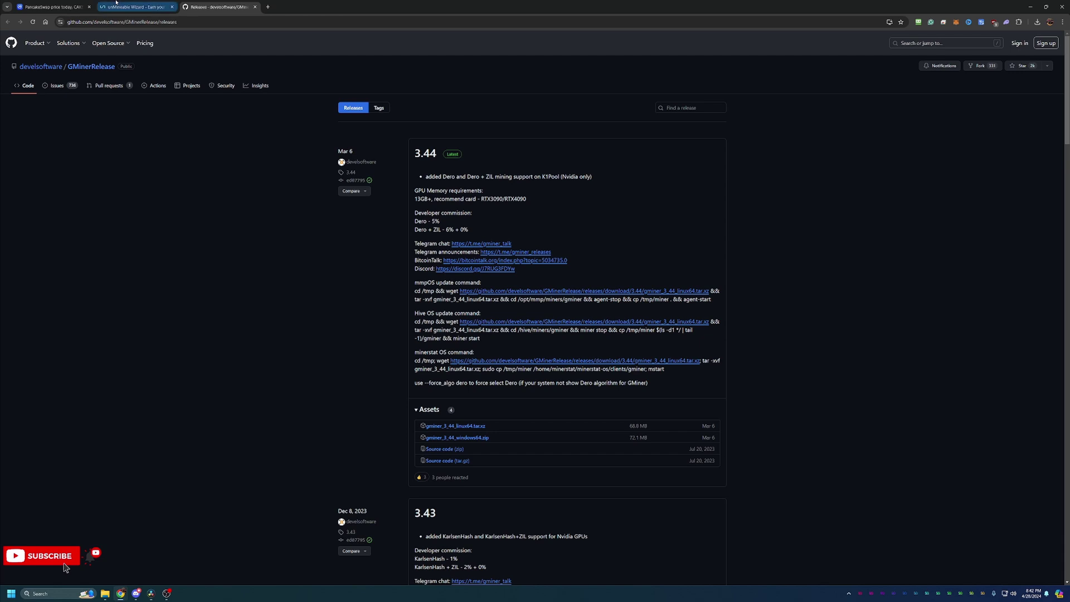
# - Return to the unMineable Wizard tab
pyautogui.click(115, 2)
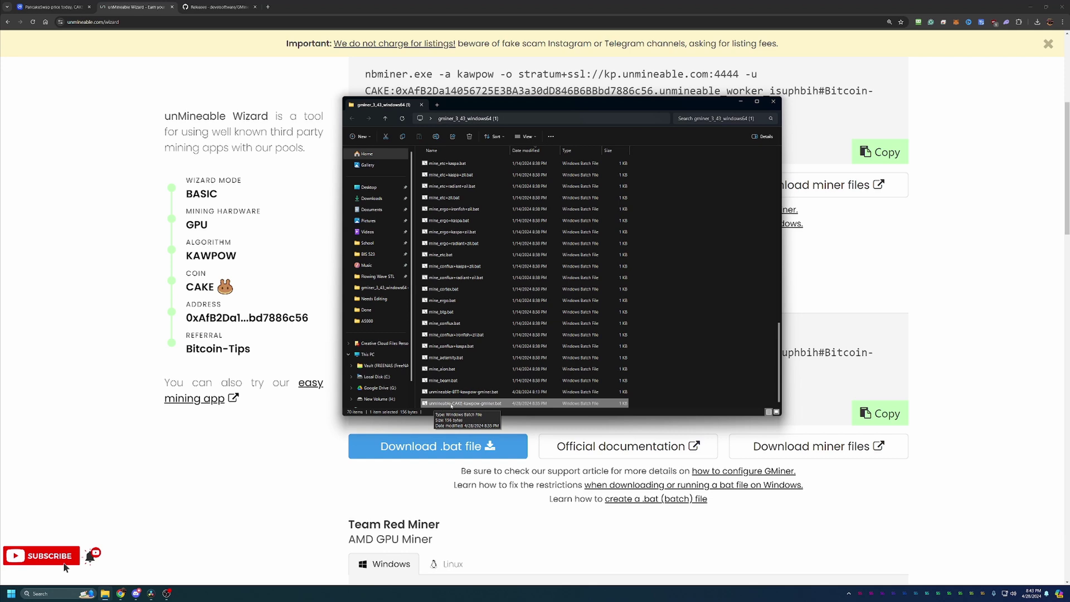
# - Run unmineable-CAKE-kawpow-gminer.bat, getting past the SmartScreen warning with Run anyway
pyautogui.doubleClick(495, 402)
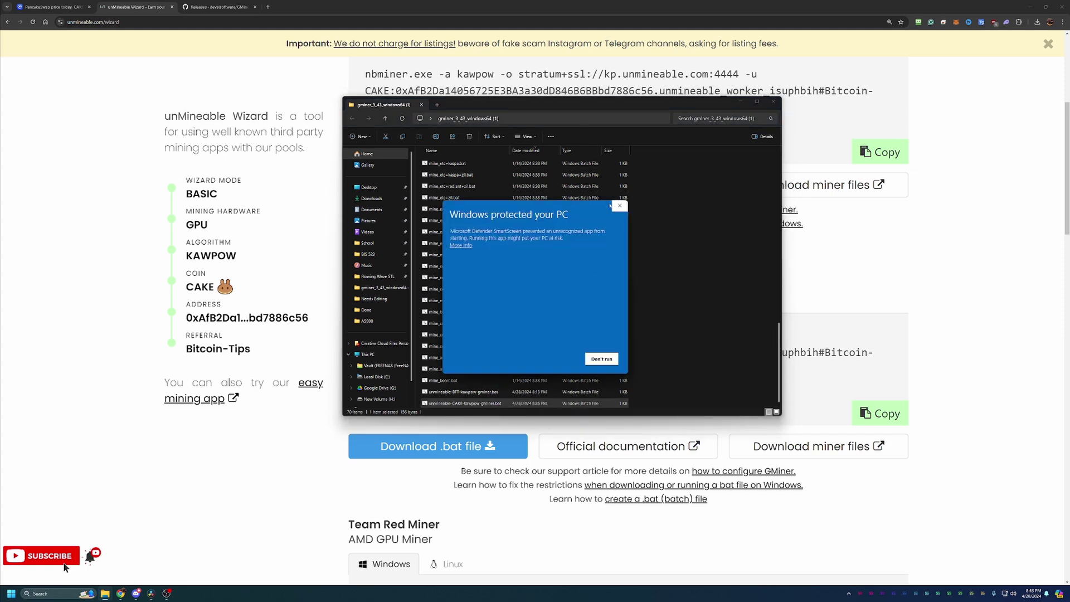
pyautogui.click(468, 245)
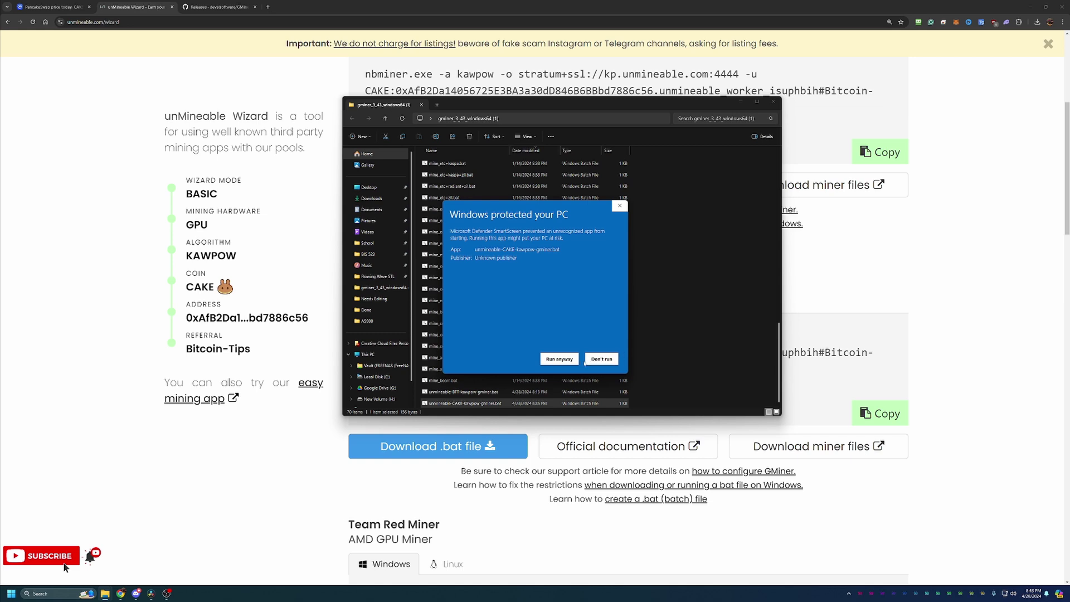
pyautogui.click(566, 358)
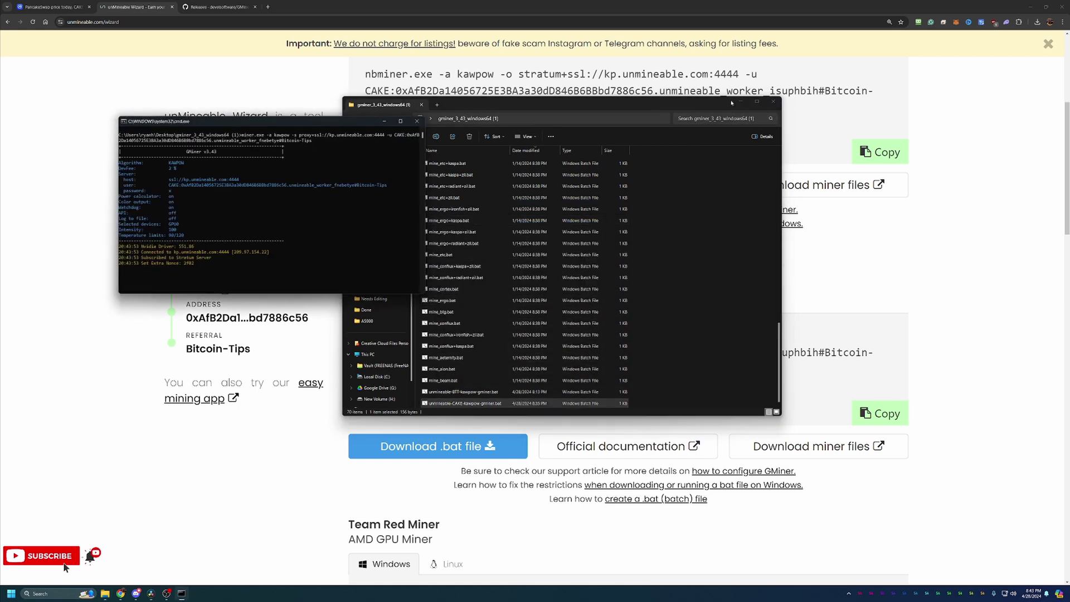
# - Minimize the gminer folder and move the GMiner console aside while it mines and gets shares accepted
pyautogui.click(740, 102)
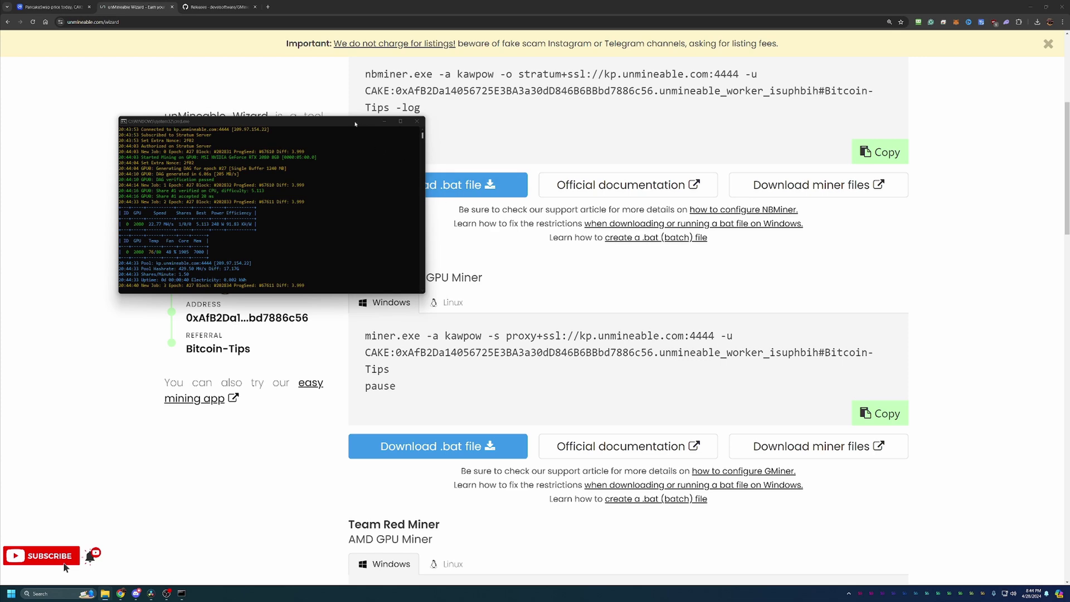
pyautogui.moveTo(355, 124); pyautogui.dragTo(558, 165)
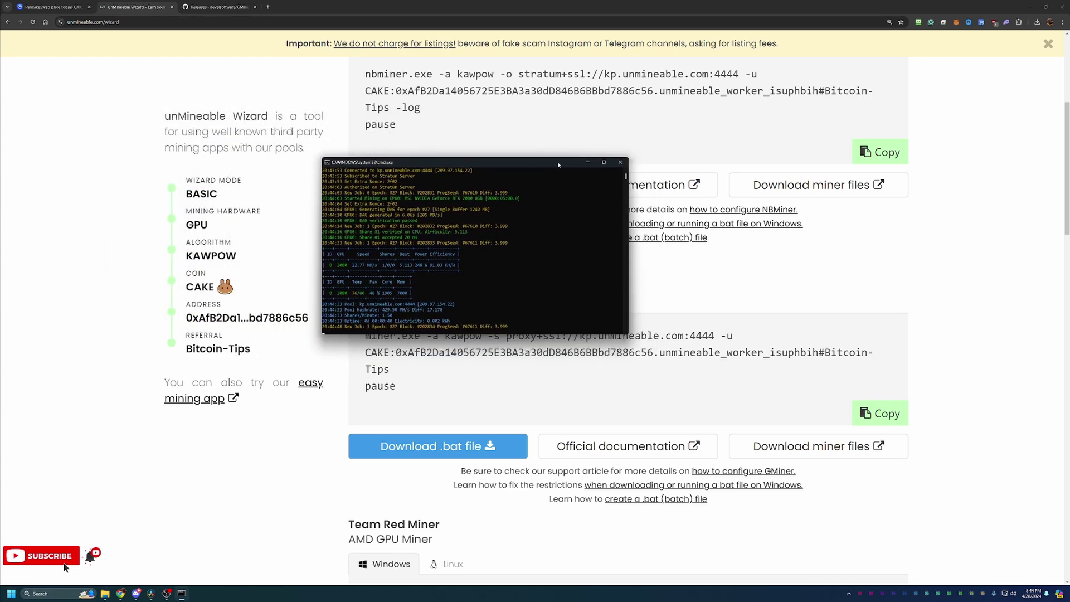
# - Close the GMiner console window to stop the running Kawpow miner
pyautogui.click(620, 163)
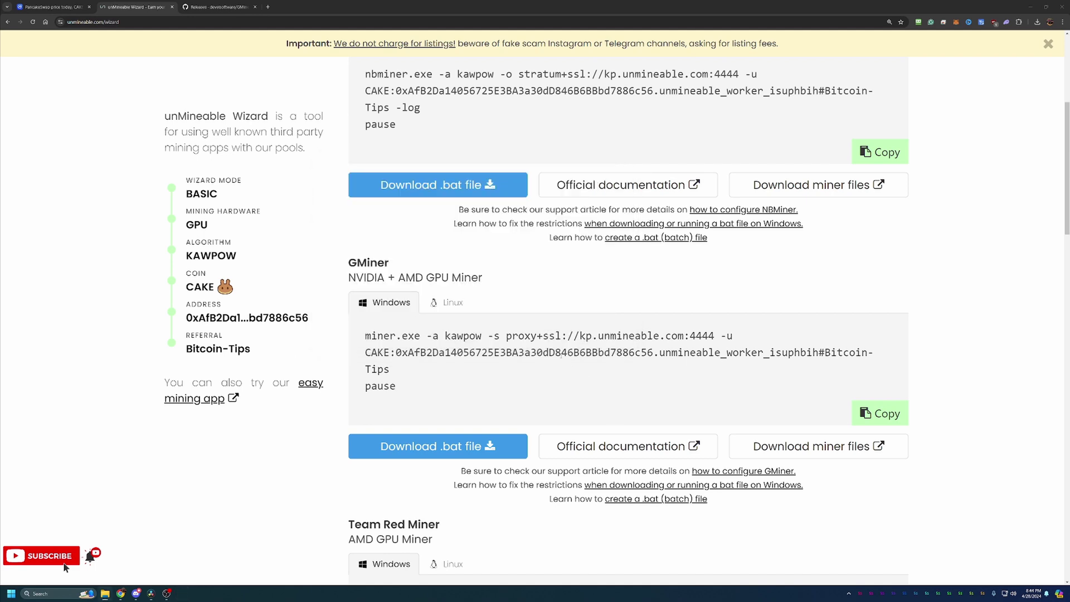